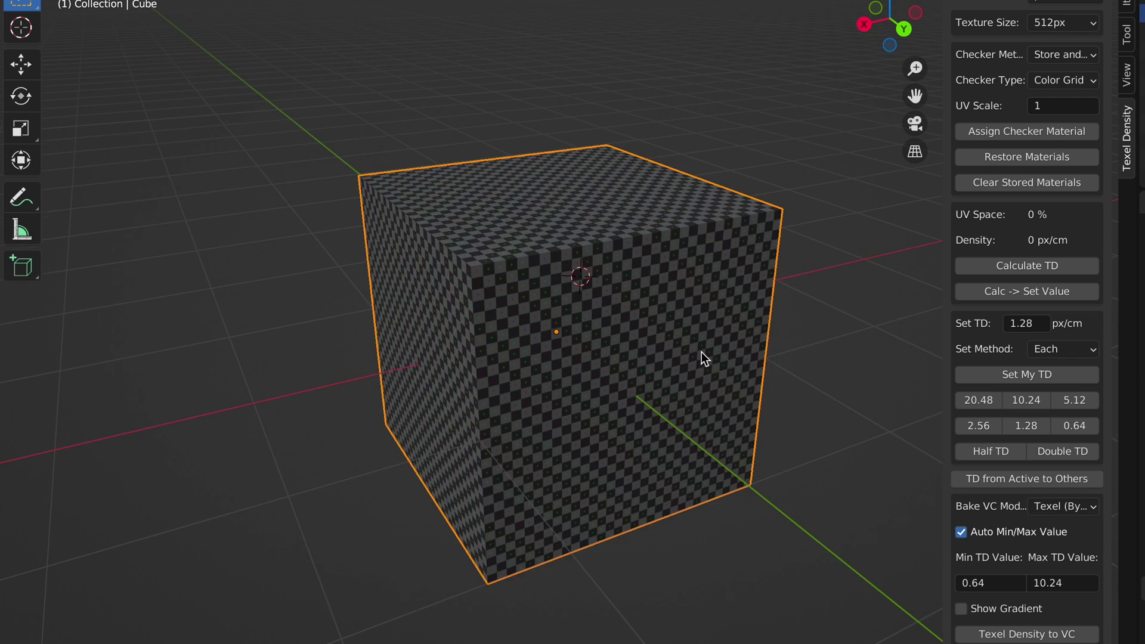
- Apply a texel density of 1.28 px/cm to the cube at texture sizes 512px, 2048px and finally 4096px
{"action": "left_click", "coordinate": [1027, 374]}
{"action": "left_click", "coordinate": [1063, 23]}
{"action": "left_click", "coordinate": [1056, 85]}
{"action": "left_click", "coordinate": [1059, 375]}
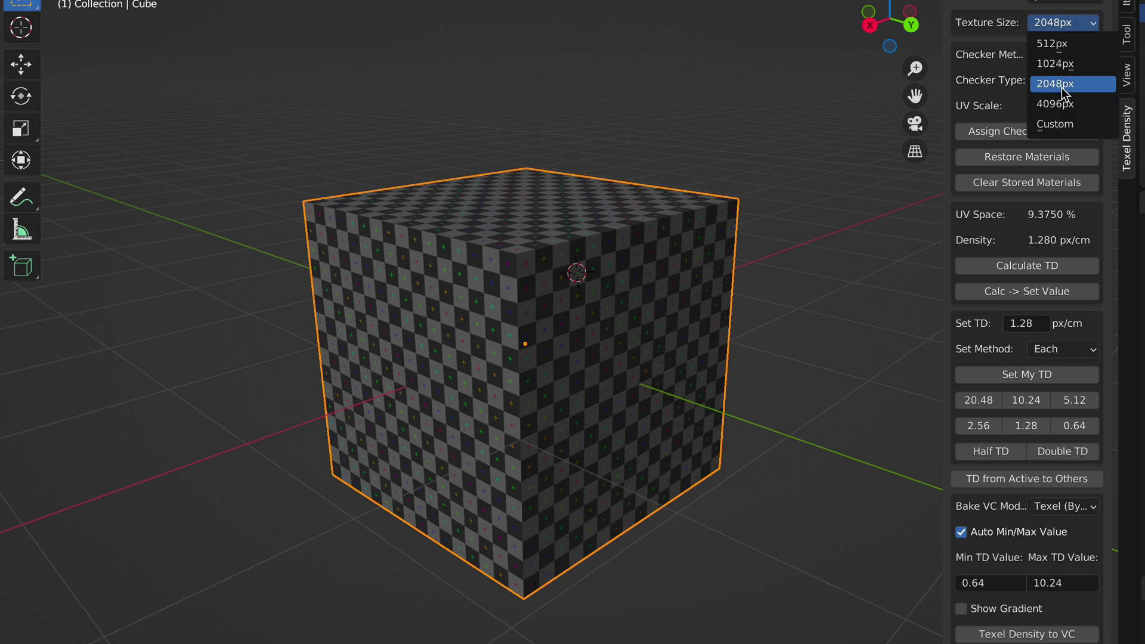
{"action": "left_click", "coordinate": [1055, 104]}
{"action": "left_click", "coordinate": [1027, 375]}
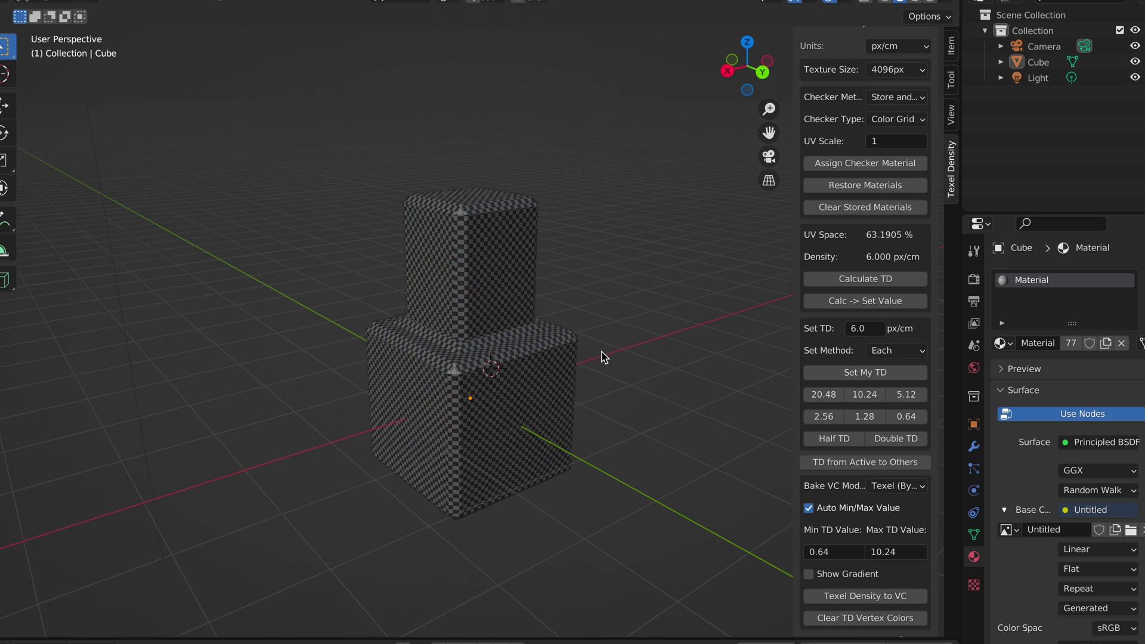
- Set the texel density of the checkered stacked block to 1.0 px/cm
{"action": "middle_click_drag", "start_coordinate": [501, 369], "coordinate": [510, 367]}
{"action": "scroll", "coordinate": [516, 370], "scroll_direction": "up", "scroll_amount": 3}
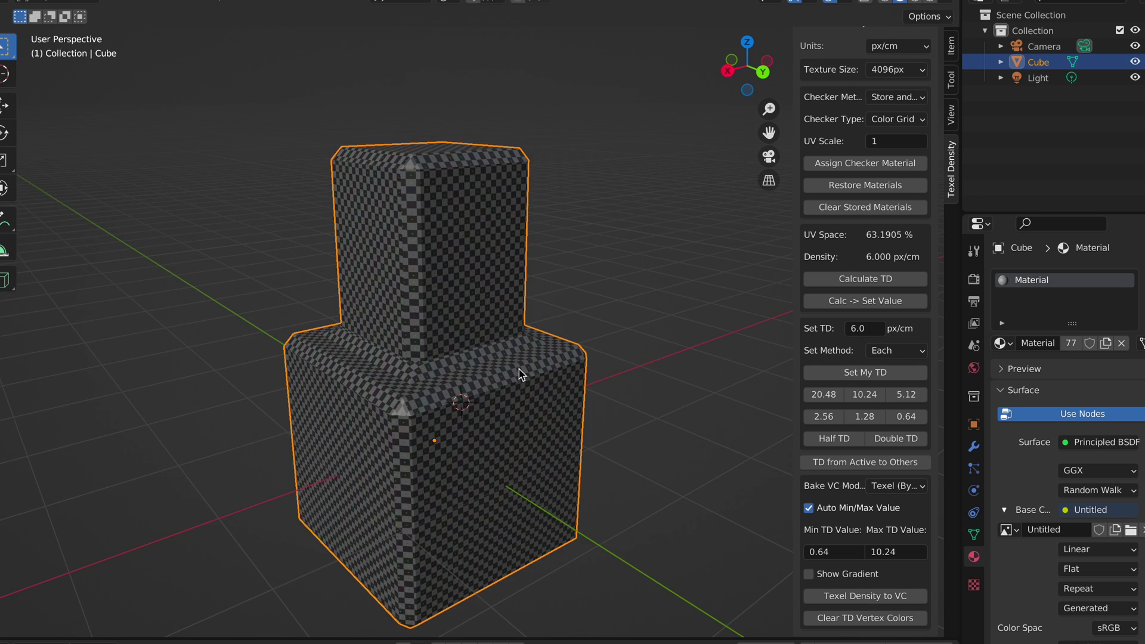
{"action": "scroll", "coordinate": [522, 367], "scroll_direction": "down", "scroll_amount": 3}
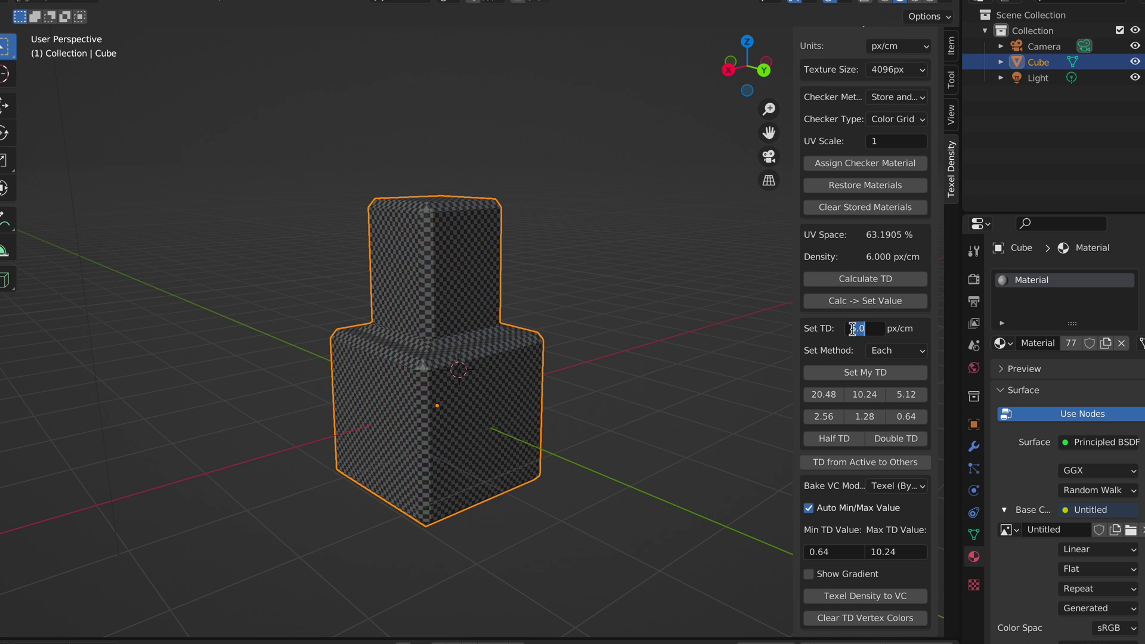
{"action": "left_click", "coordinate": [840, 373]}
- Set the checkered block's texel density to 6.0 px/cm and inspect the checker pattern on its sides
{"action": "mouse_move", "coordinate": [532, 370]}
{"action": "middle_mouse_down"}
{"action": "mouse_move", "coordinate": [659, 365]}
{"action": "mouse_move", "coordinate": [506, 371]}
{"action": "mouse_move", "coordinate": [534, 370]}
{"action": "middle_mouse_up"}
{"action": "scroll", "coordinate": [584, 368], "scroll_direction": "up", "scroll_amount": 5}
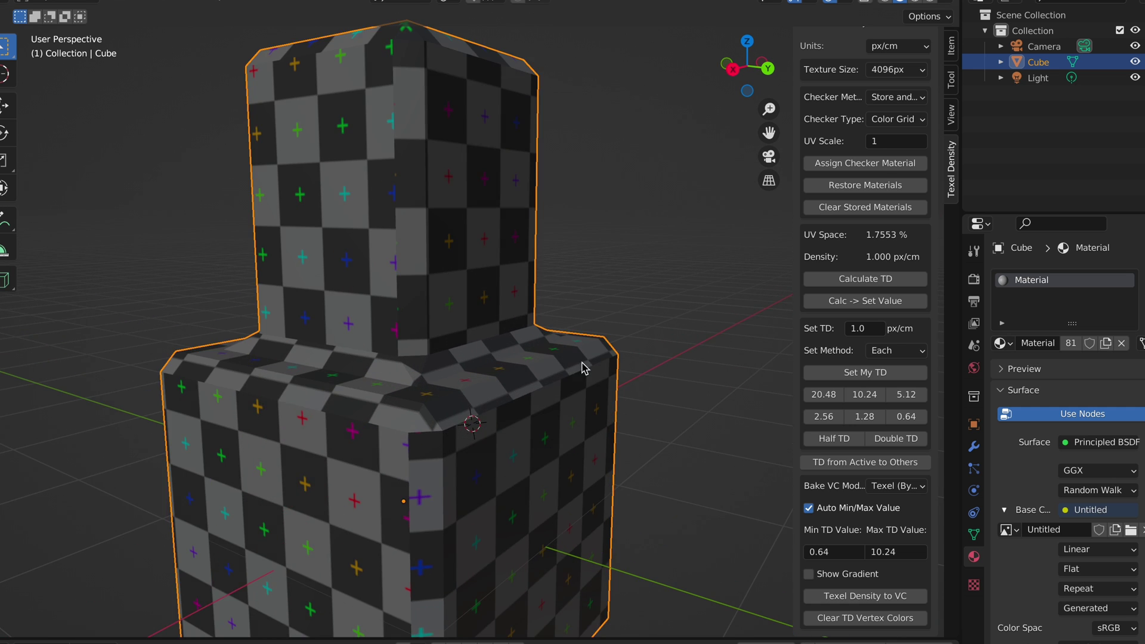
{"action": "scroll", "coordinate": [583, 368], "scroll_direction": "down", "scroll_amount": 5}
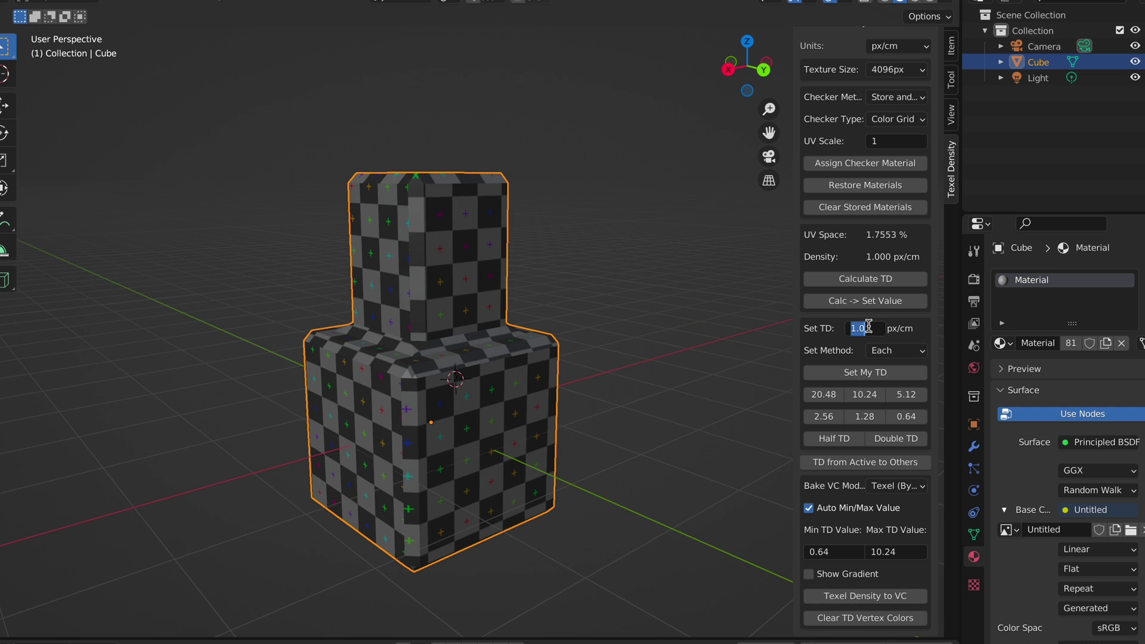
{"action": "left_click", "coordinate": [866, 373]}
{"action": "middle_click_drag", "start_coordinate": [491, 374], "coordinate": [513, 364]}
{"action": "scroll", "coordinate": [583, 373], "scroll_direction": "up", "scroll_amount": 2}
{"action": "scroll", "coordinate": [555, 349], "scroll_direction": "down", "scroll_amount": 2}
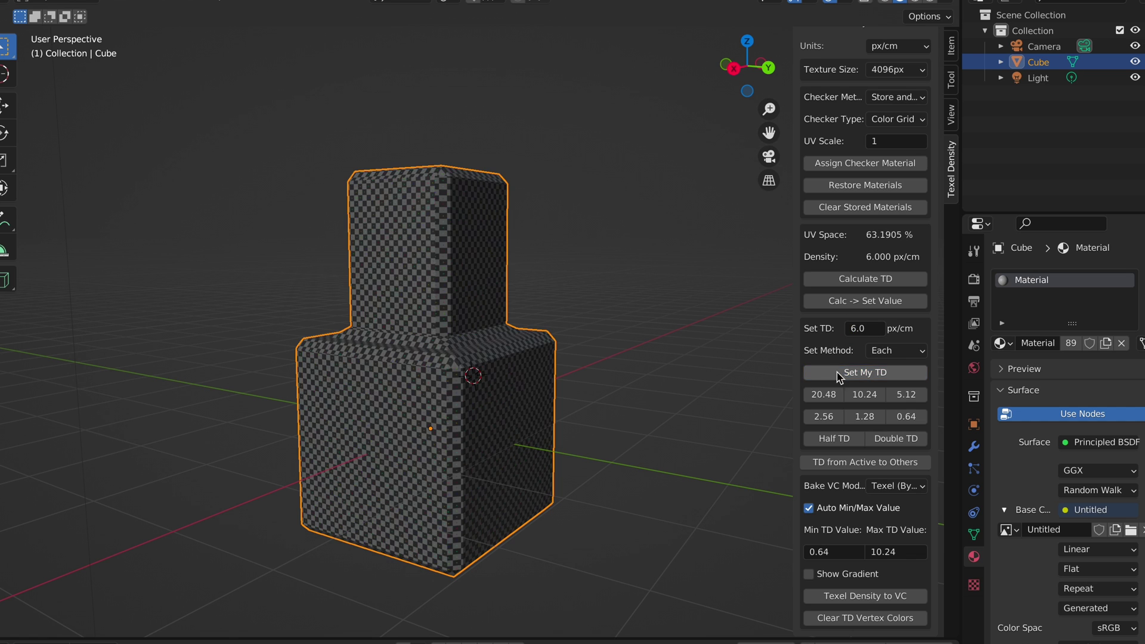
{"action": "middle_click_drag", "start_coordinate": [644, 332], "coordinate": [513, 346]}
{"action": "scroll", "coordinate": [477, 358], "scroll_direction": "down", "scroll_amount": 2}
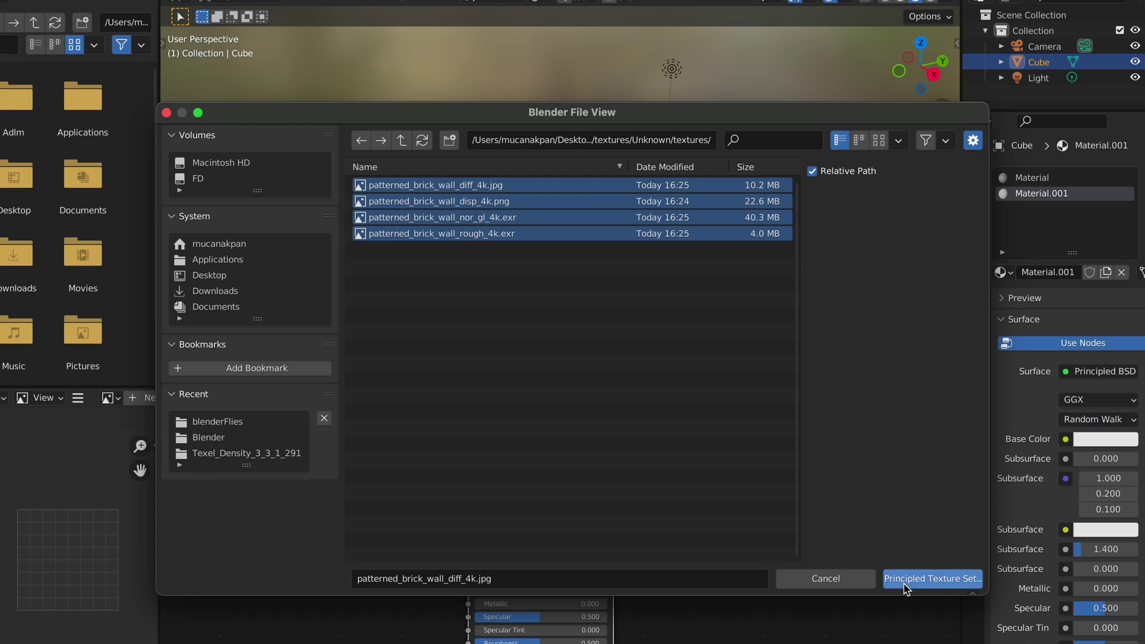
- Load the four patterned_brick_wall 4k maps as a Principled texture set and assign Material.001 to all faces of the block
{"action": "left_click", "coordinate": [900, 579]}
{"action": "scroll", "coordinate": [705, 506], "scroll_direction": "down", "scroll_amount": 2}
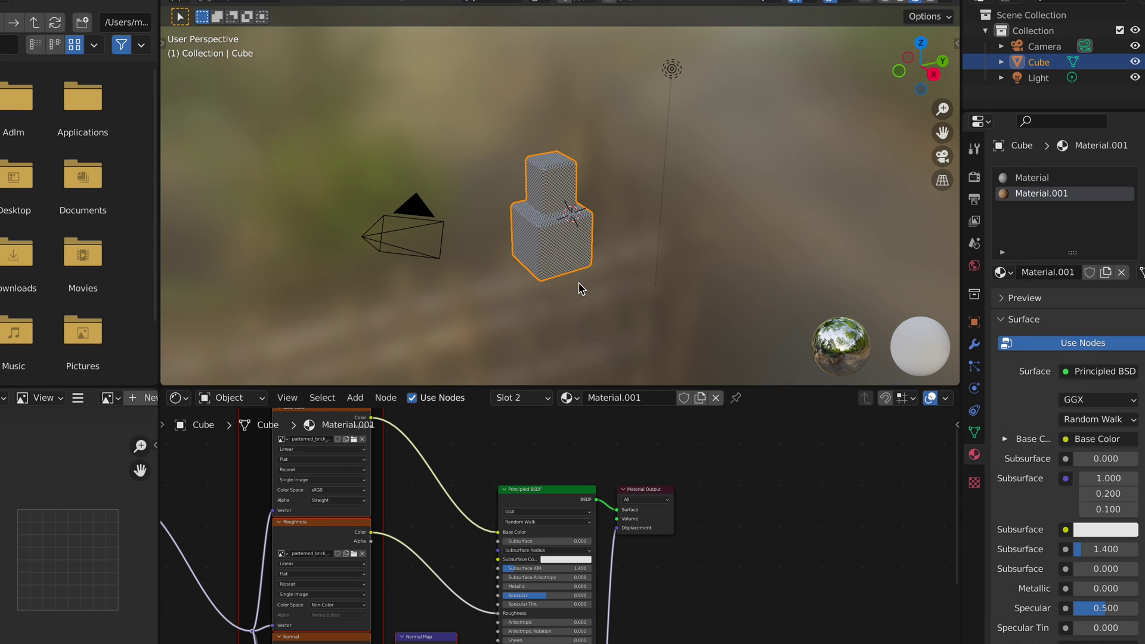
{"action": "scroll", "coordinate": [582, 289], "scroll_direction": "up", "scroll_amount": 4}
{"action": "key", "text": "Tab"}
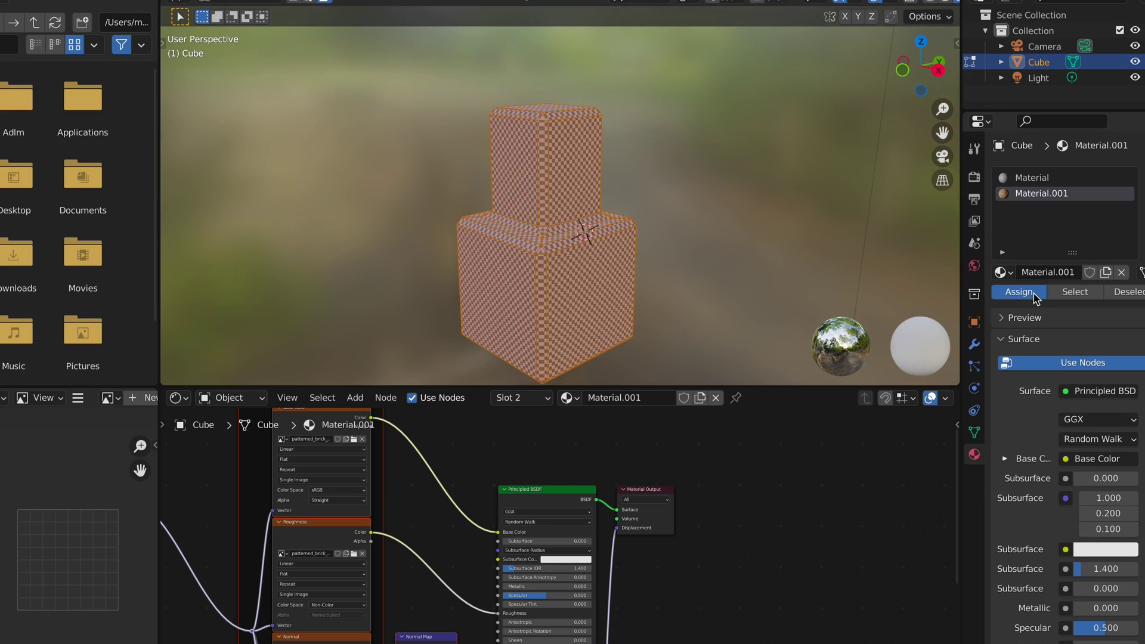
{"action": "left_click", "coordinate": [1018, 291]}
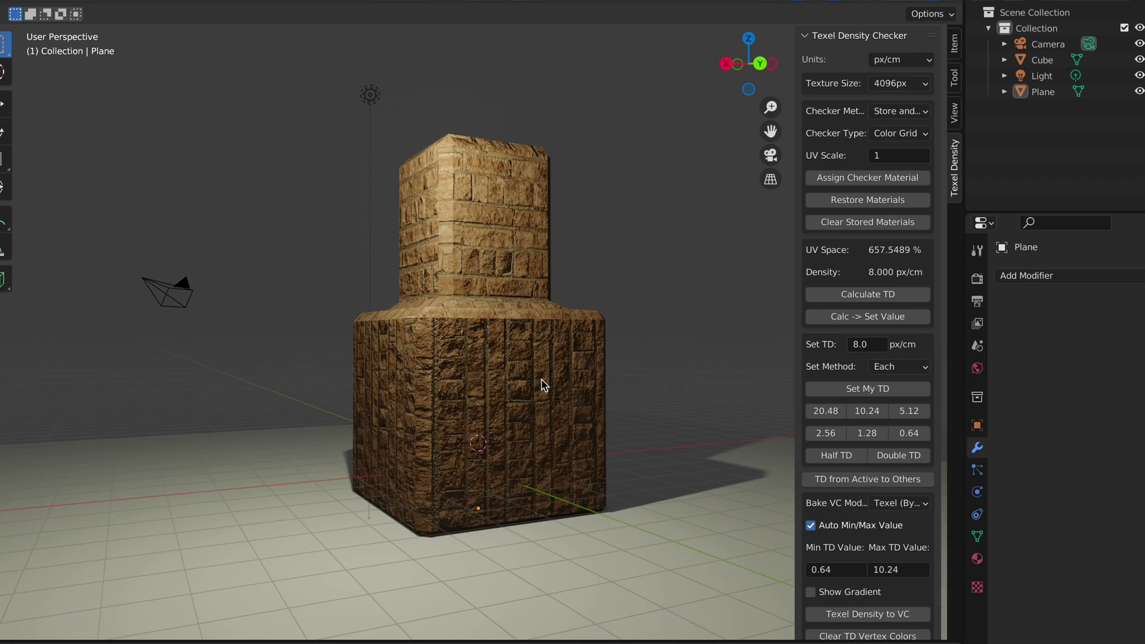
- Set the texel density of the brick-textured block to 1.0 px/cm
{"action": "scroll", "coordinate": [557, 389], "scroll_direction": "up", "scroll_amount": 5}
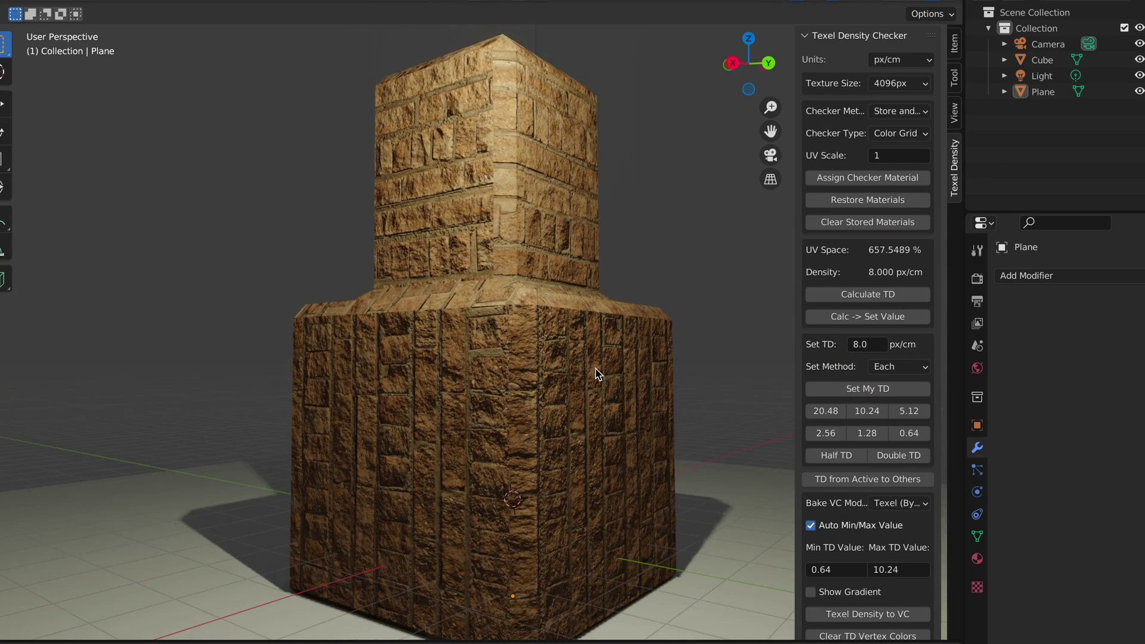
{"action": "scroll", "coordinate": [598, 374], "scroll_direction": "down", "scroll_amount": 2}
{"action": "middle_click_drag", "start_coordinate": [613, 388], "coordinate": [696, 401]}
{"action": "left_click", "coordinate": [867, 346]}
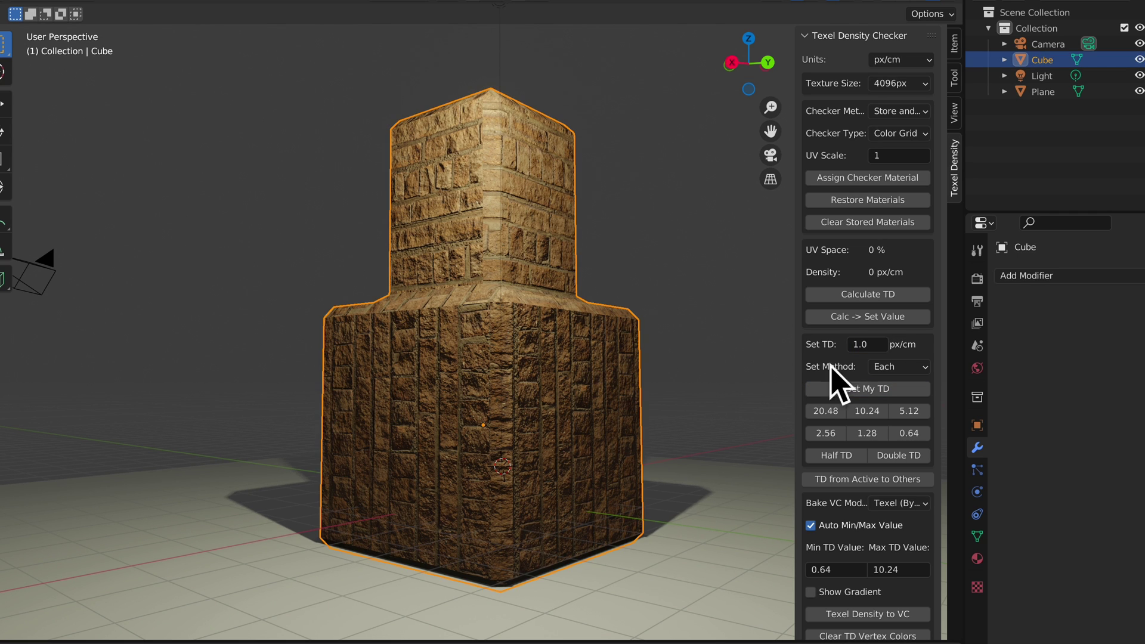
{"action": "left_click", "coordinate": [856, 390]}
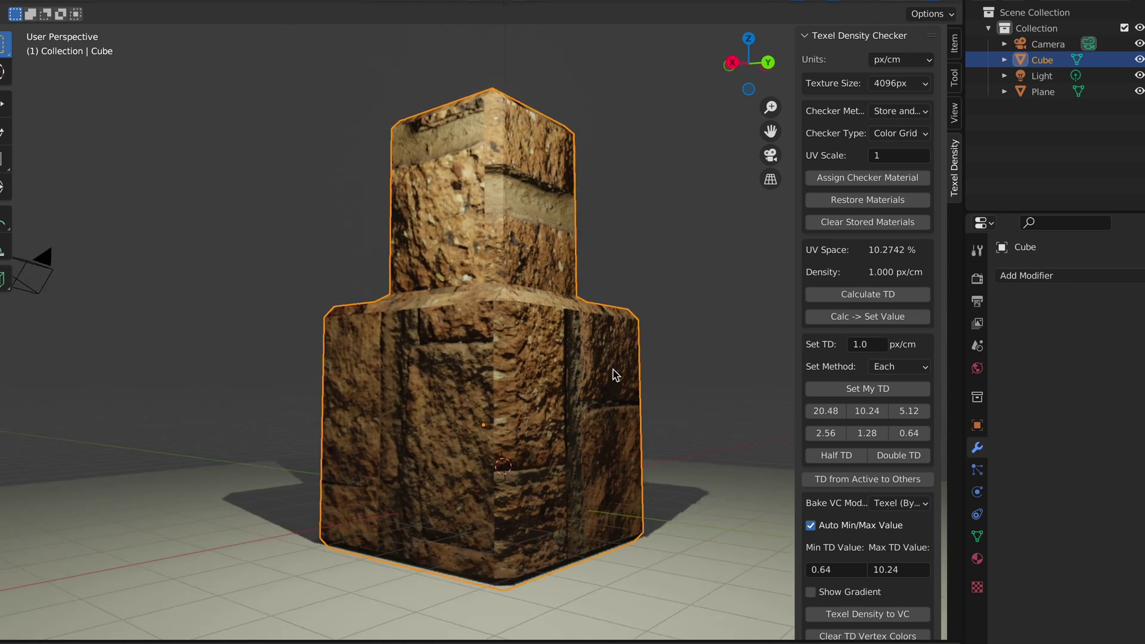
- Inspect the enlarged bricks, and set the brick block's texel density to 8 px/cm
{"action": "mouse_move", "coordinate": [616, 375]}
{"action": "middle_mouse_down"}
{"action": "mouse_move", "coordinate": [634, 383]}
{"action": "mouse_move", "coordinate": [499, 391]}
{"action": "mouse_move", "coordinate": [626, 383]}
{"action": "mouse_move", "coordinate": [599, 379]}
{"action": "middle_mouse_up"}
{"action": "scroll", "coordinate": [599, 378], "scroll_direction": "up", "scroll_amount": 2}
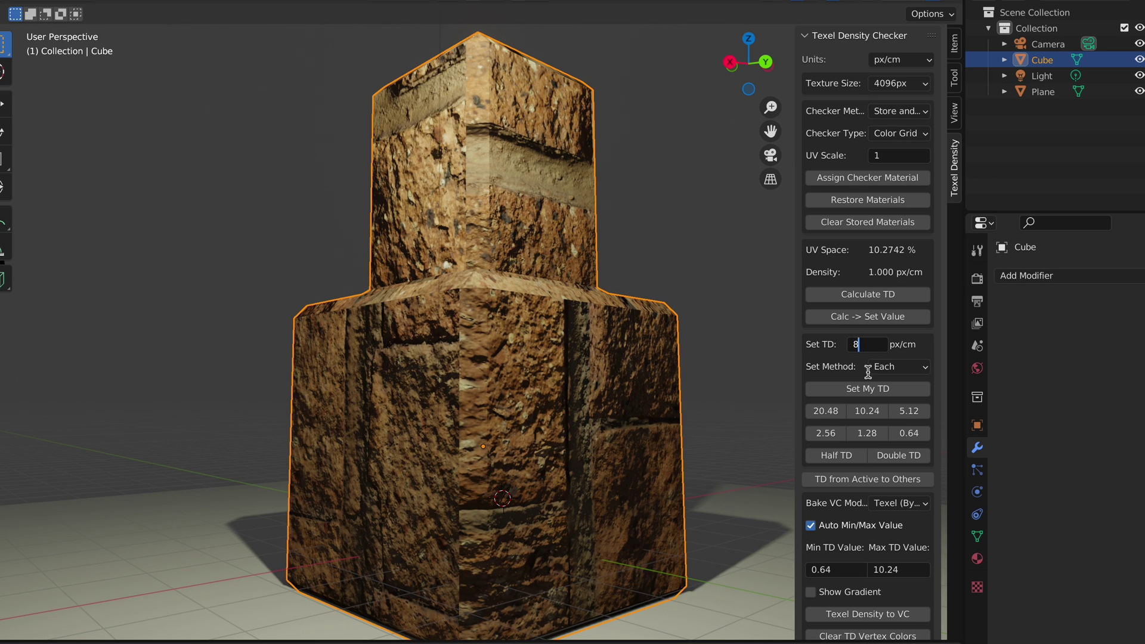
{"action": "left_click", "coordinate": [857, 393]}
{"action": "middle_click_drag", "start_coordinate": [723, 332], "coordinate": [723, 357]}
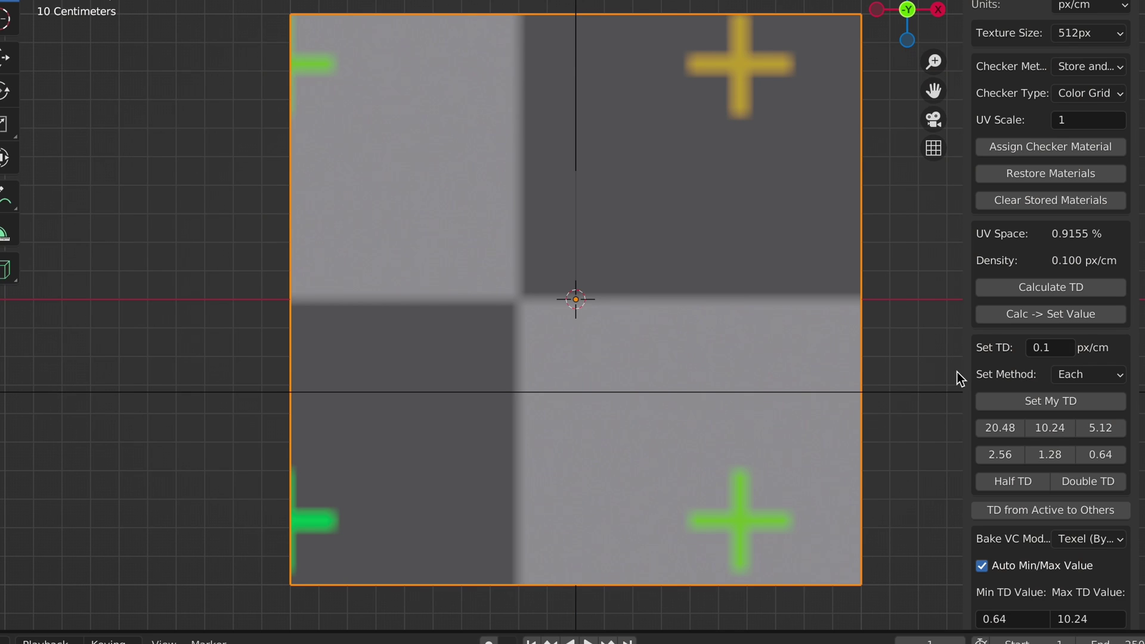
- Apply a texel density of 0.3 px/cm to the checkered square, followed by 0.5 px/cm
{"action": "type", "text": "0.3"}
{"action": "left_click", "coordinate": [1039, 401]}
{"action": "type", "text": "0.5"}
{"action": "key", "text": "Return"}
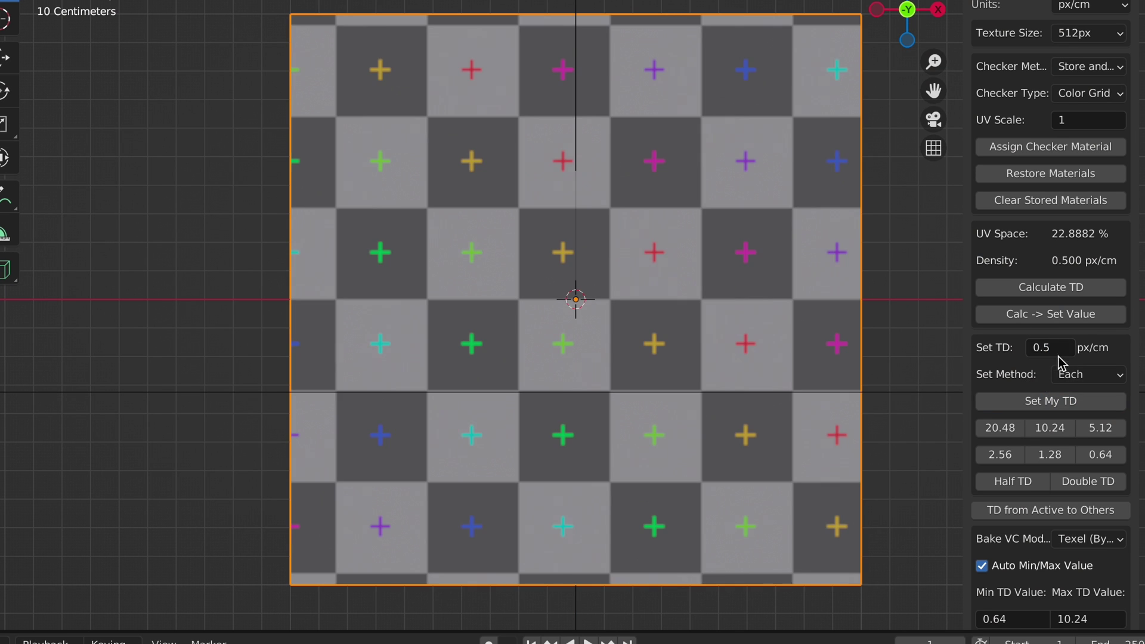
{"action": "left_click", "coordinate": [1044, 403]}
- Apply a texel density of 4 px/cm to the checkered square, followed by 6 px/cm
{"action": "double_click", "coordinate": [1049, 347]}
{"action": "type", "text": "4"}
{"action": "left_click", "coordinate": [1040, 402]}
{"action": "double_click", "coordinate": [1048, 347]}
{"action": "type", "text": "6"}
{"action": "left_click", "coordinate": [1034, 403]}
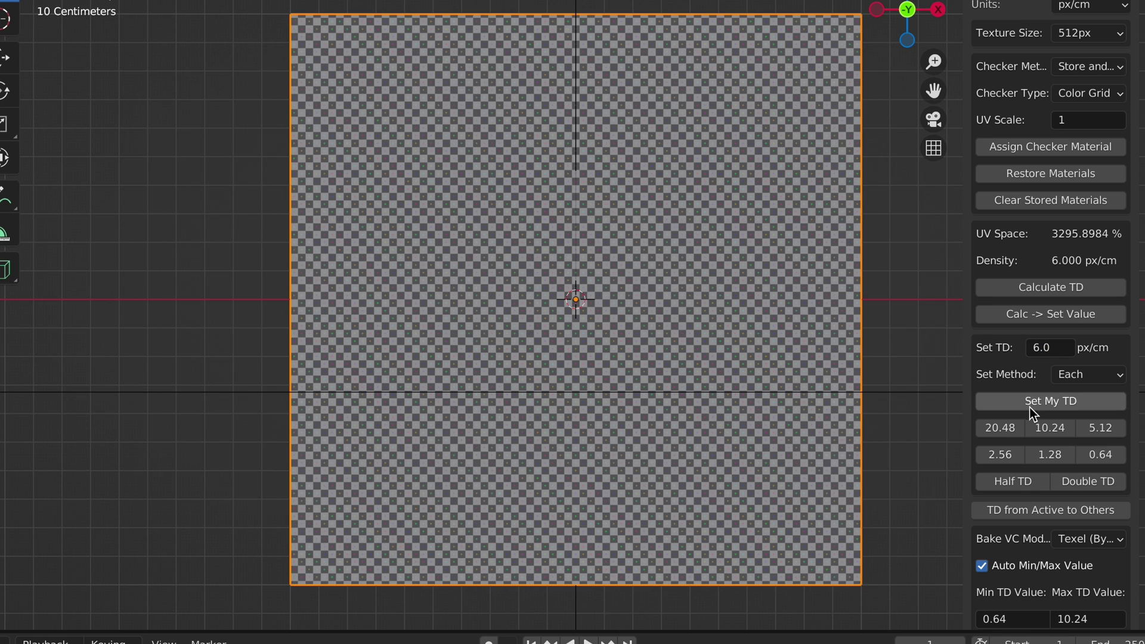
- Undo the checkered square's latest texel density changes and edit the target density to .5 px/cm
{"action": "key", "text": "ctrl+z"}
{"action": "key", "text": "ctrl+z"}
{"action": "key", "text": "ctrl+z"}
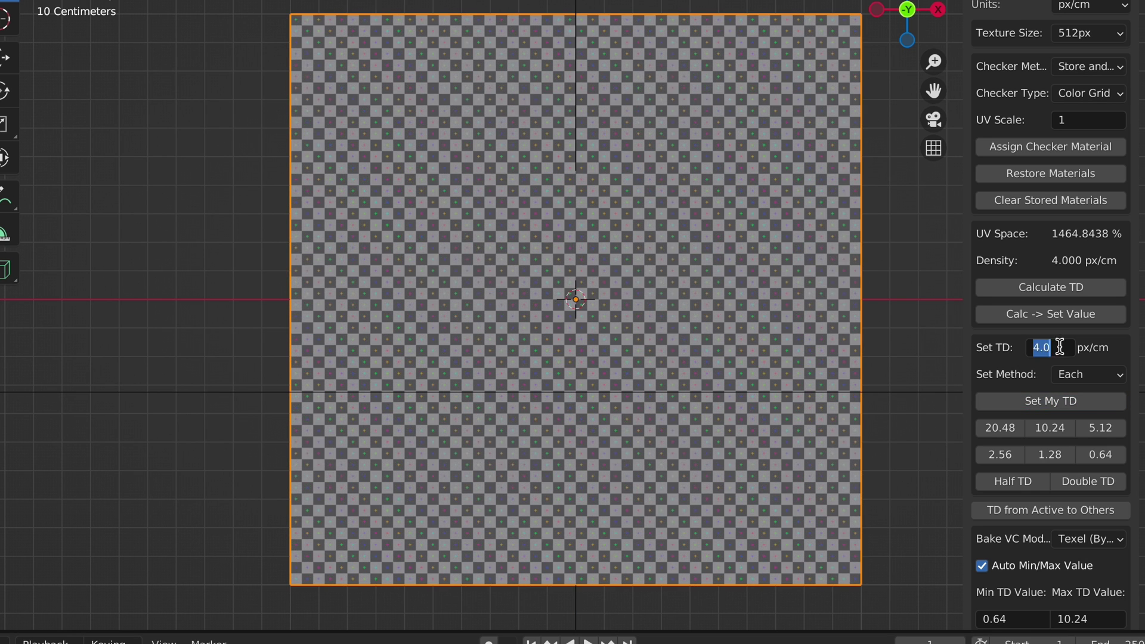
{"action": "left_click", "coordinate": [1049, 344]}
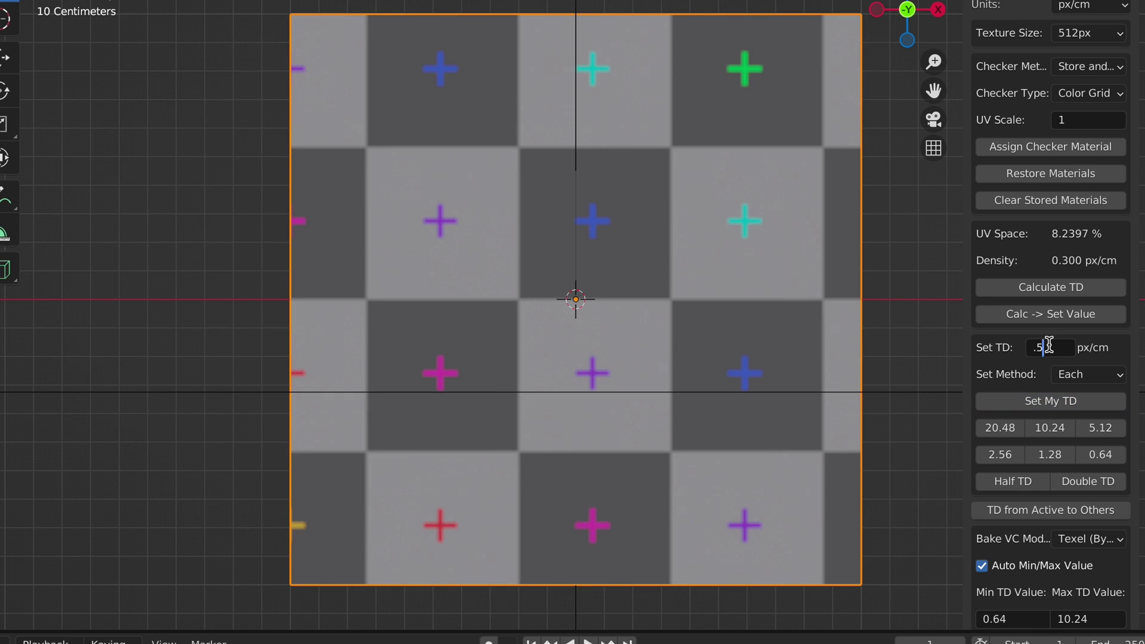